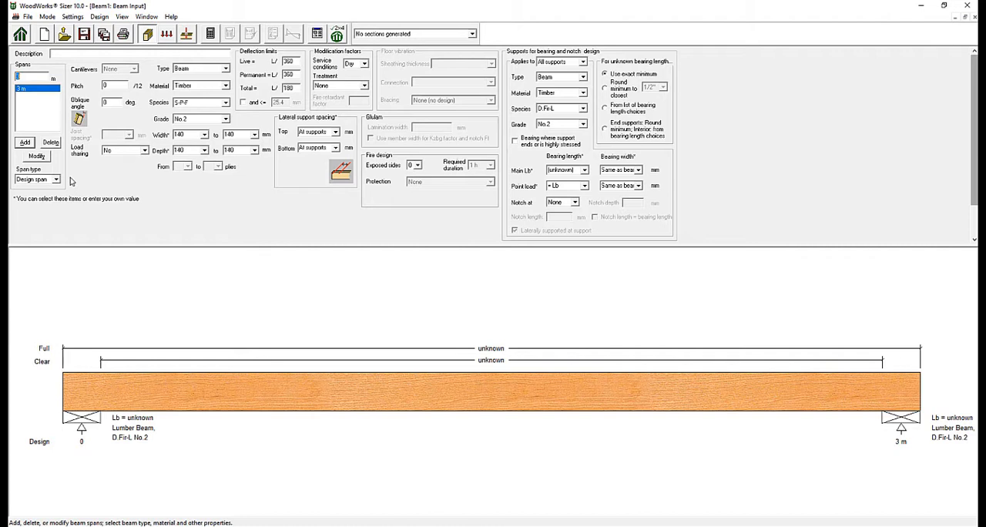
- Try the Clear span and Full span types on the 3 m beam span, and restore Design span
left_click(56, 180)
left_click(50, 196)
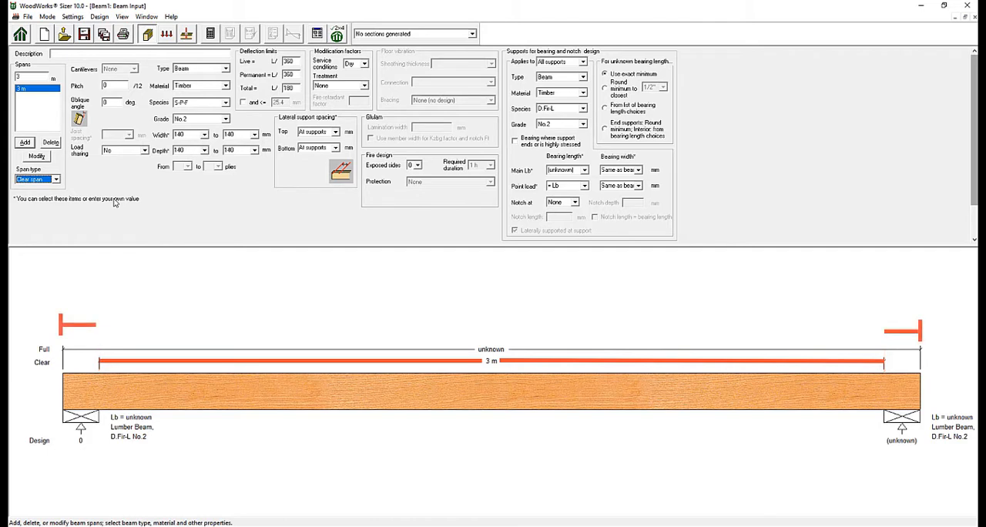
left_click(46, 179)
left_click(48, 201)
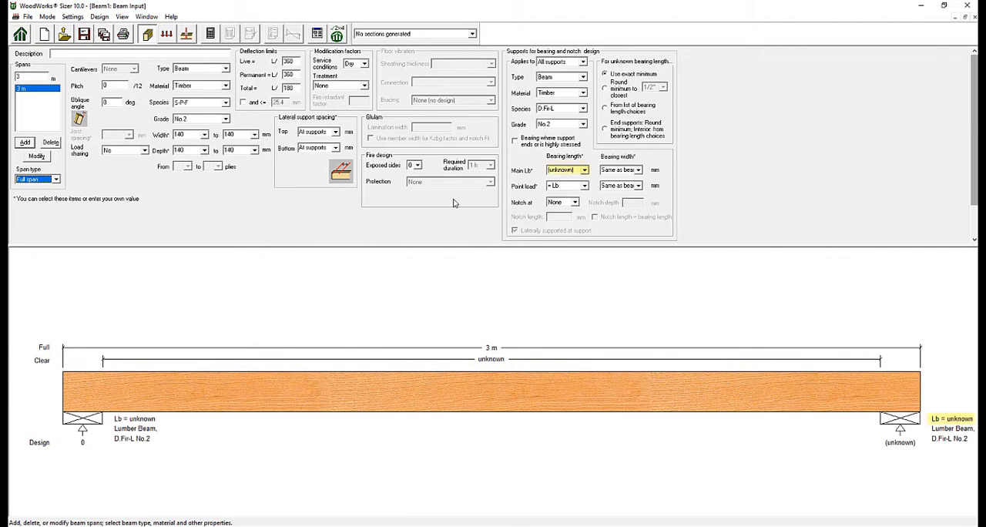
left_click(583, 170)
left_click(556, 181)
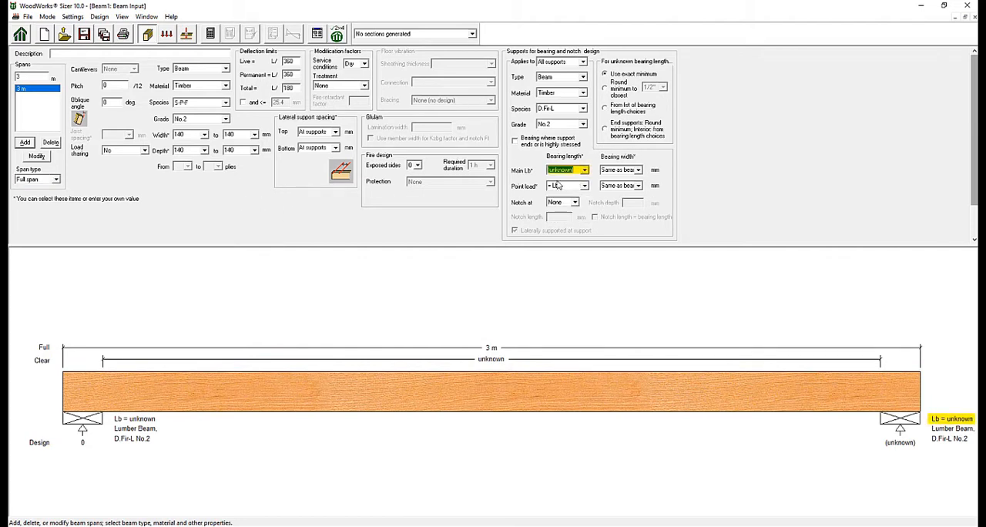
left_click(56, 179)
left_click(40, 192)
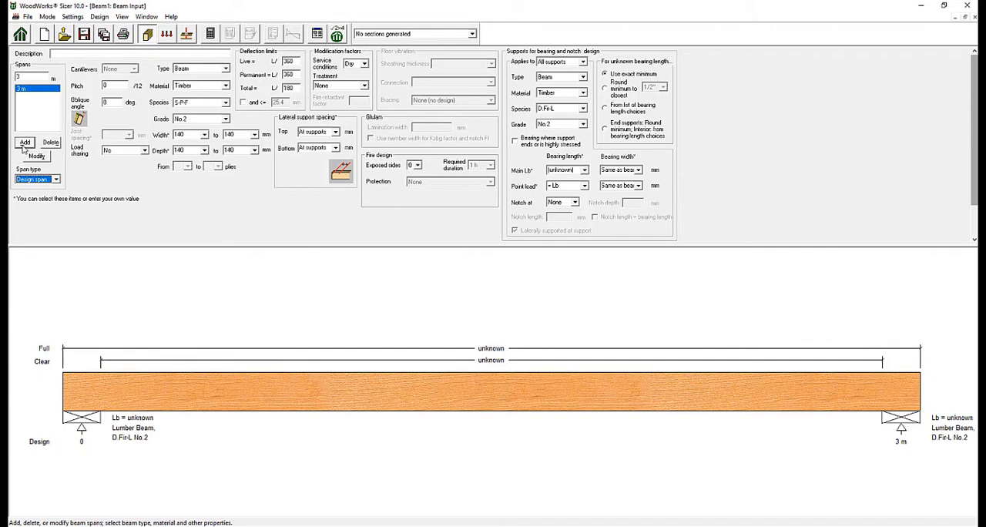
- Add five more 3 m spans to the beam
left_click(24, 143)
left_click(25, 143)
left_click(25, 144)
left_click(24, 143)
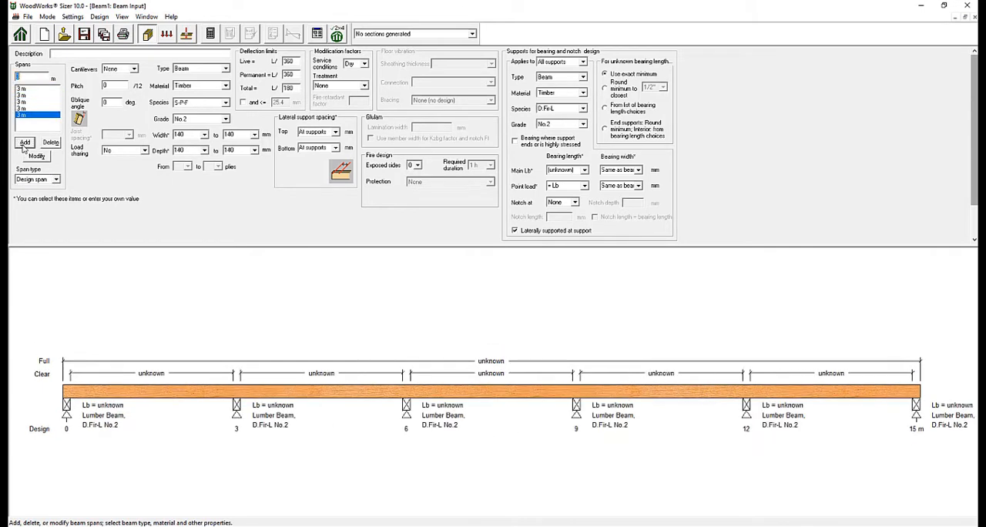
left_click(25, 143)
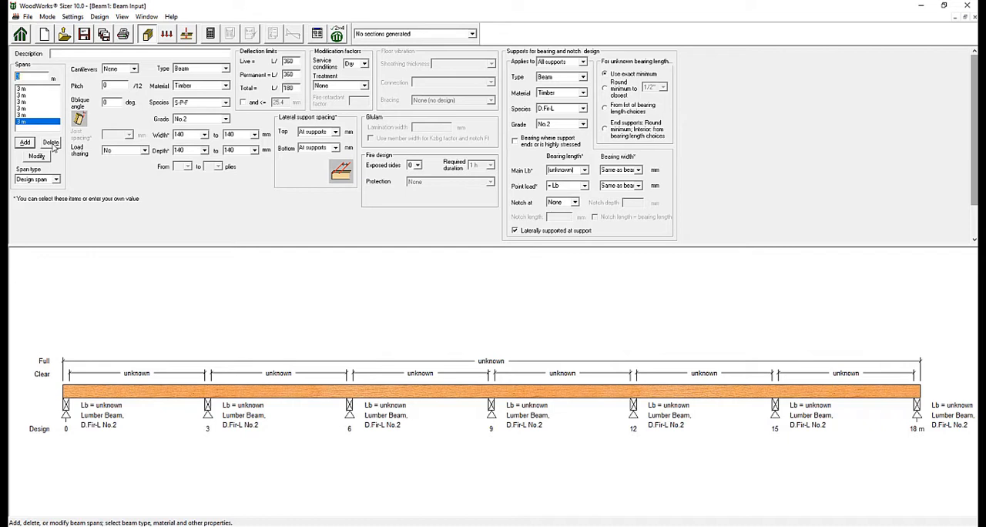
- Delete three of the 3 m spans so that three remain
left_click(51, 143)
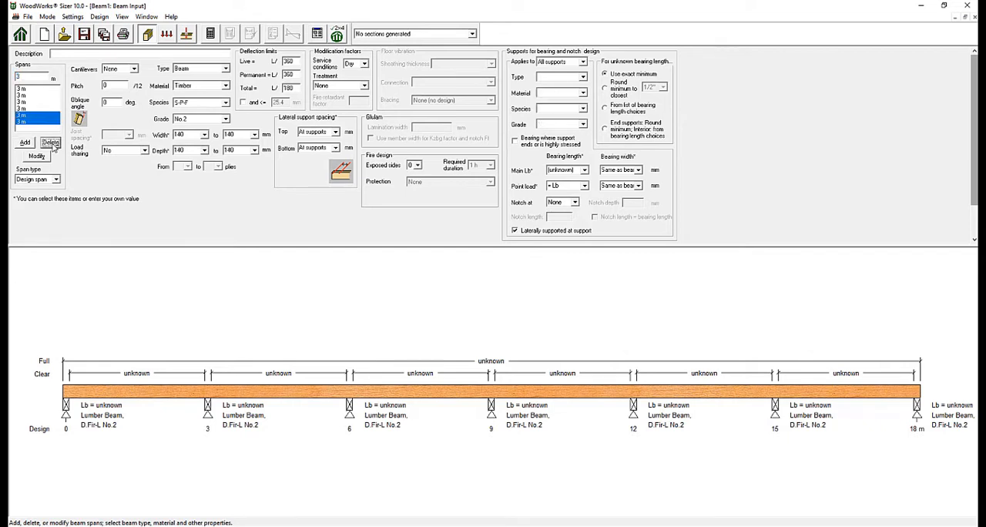
left_click(51, 143)
left_click(51, 144)
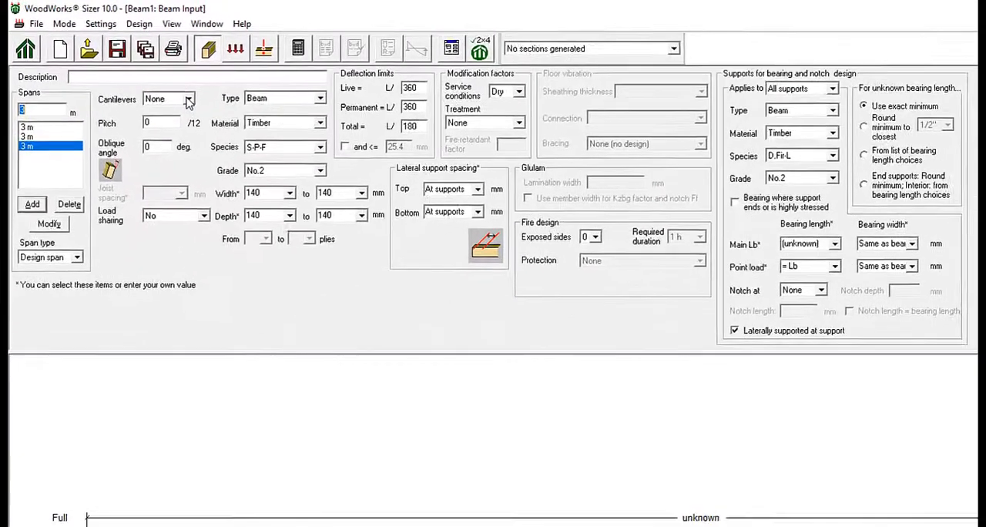
- Set cantilevers to Both and enable ignoring cantilever deflections in the design settings
left_click(188, 99)
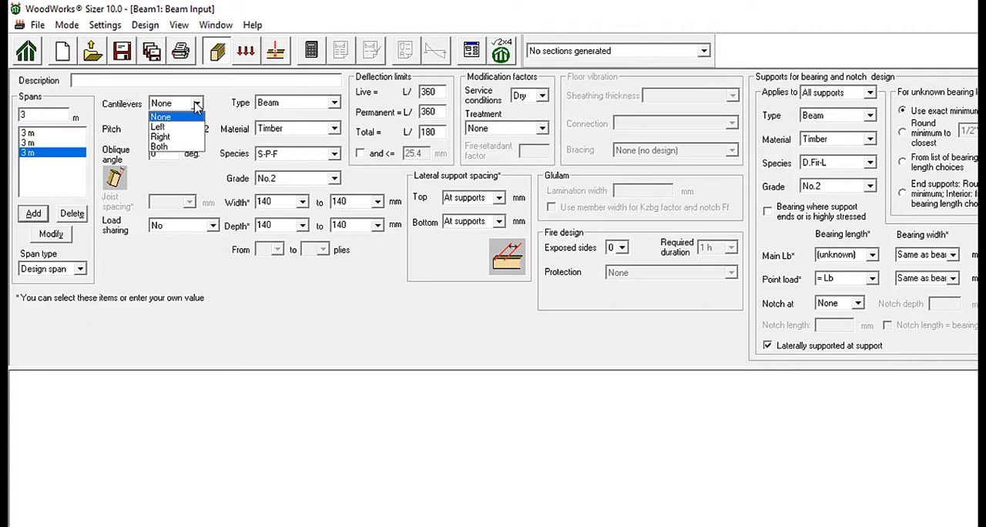
left_click(200, 146)
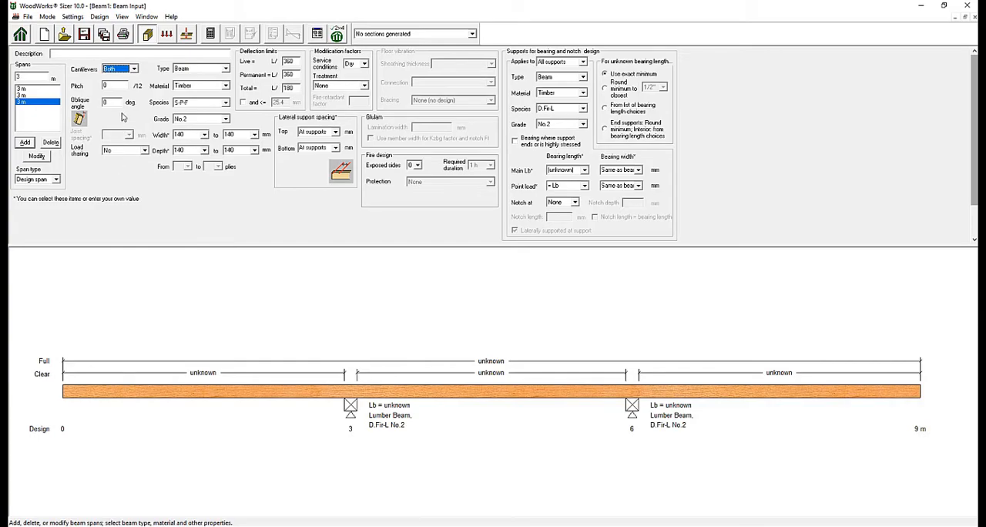
left_click(73, 16)
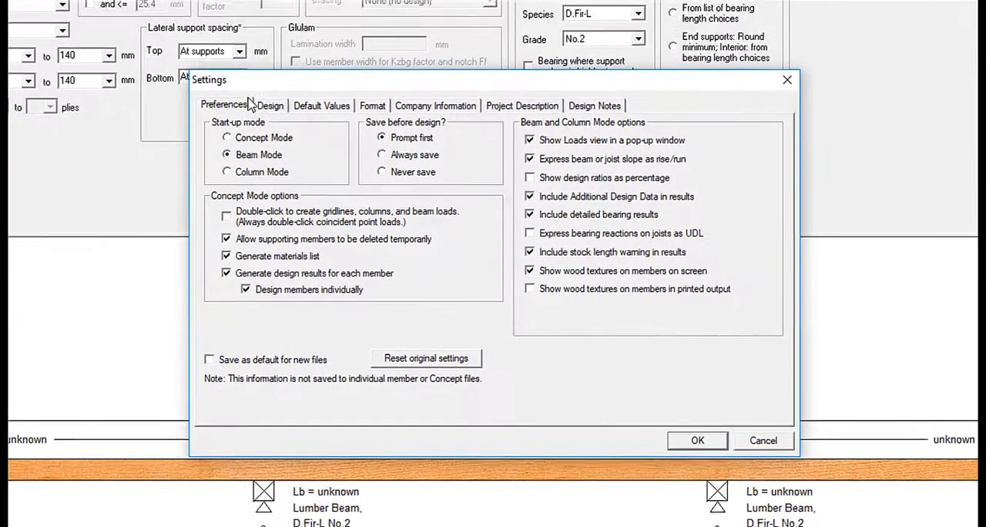
left_click(339, 155)
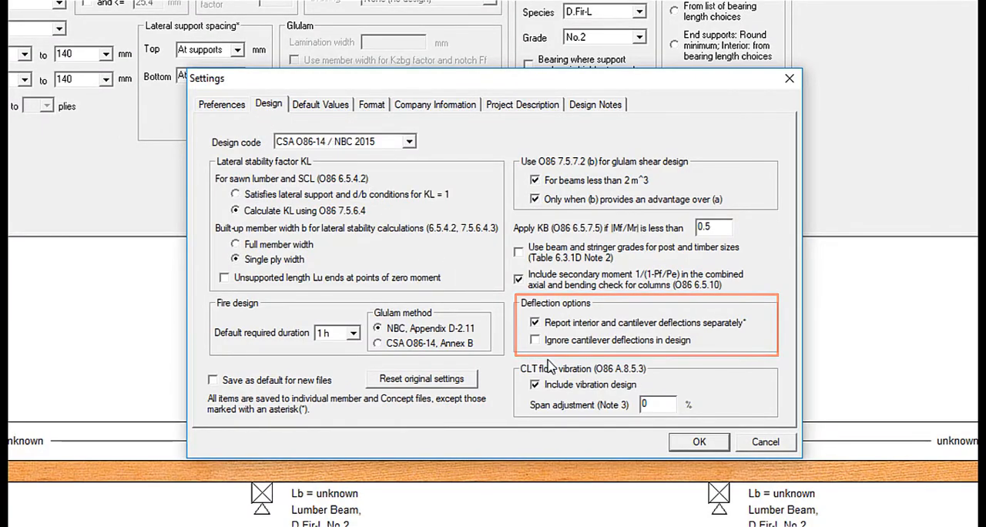
left_click(535, 340)
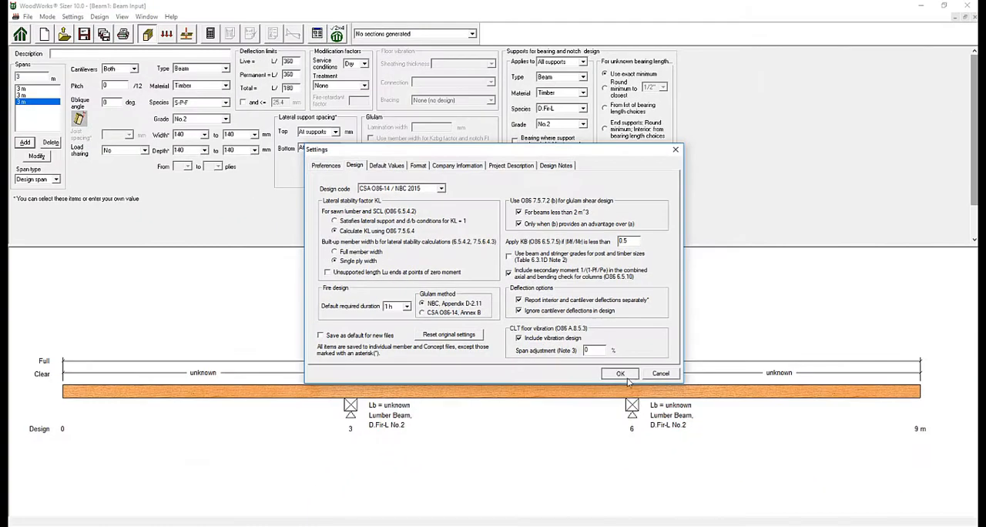
left_click(622, 373)
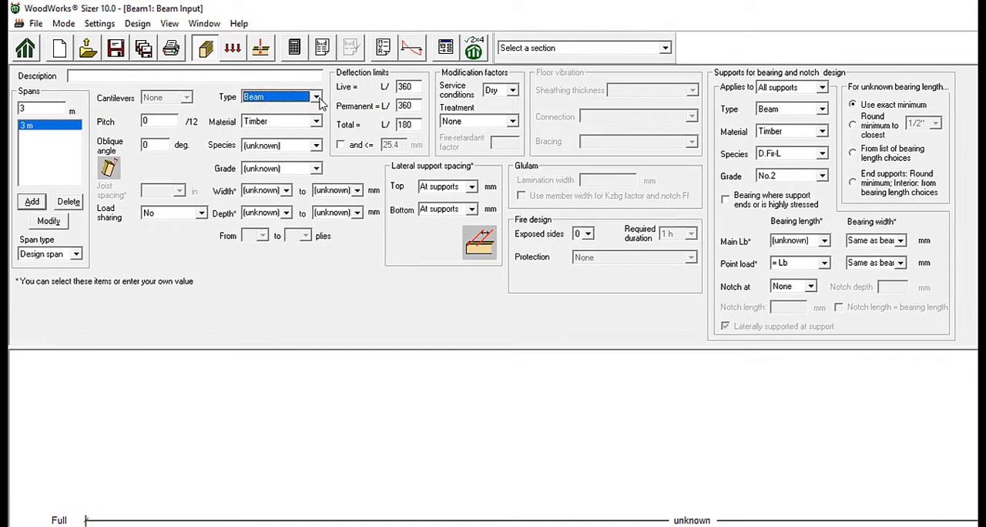
- Change the member type to Roof Joist and on to Floor Joist, keeping Lumber as the material
left_click(226, 70)
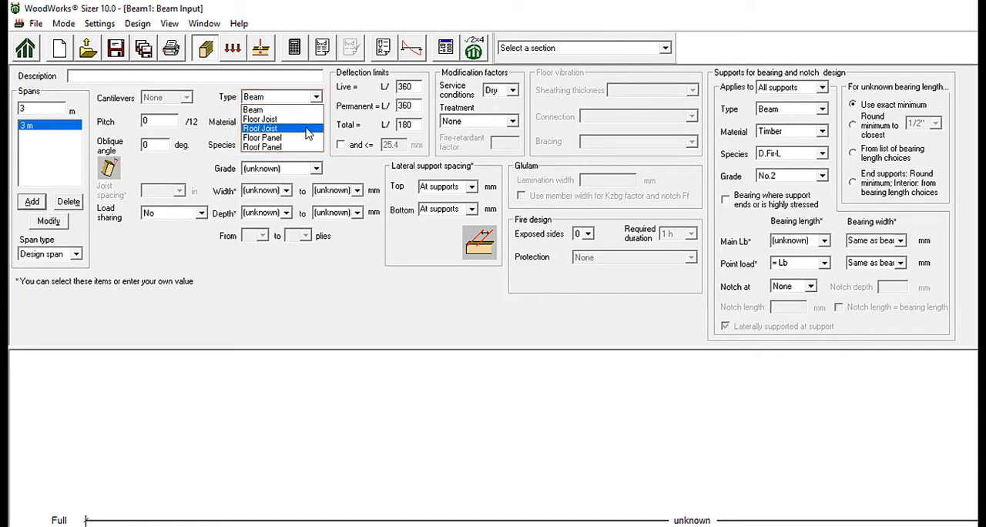
left_click(306, 129)
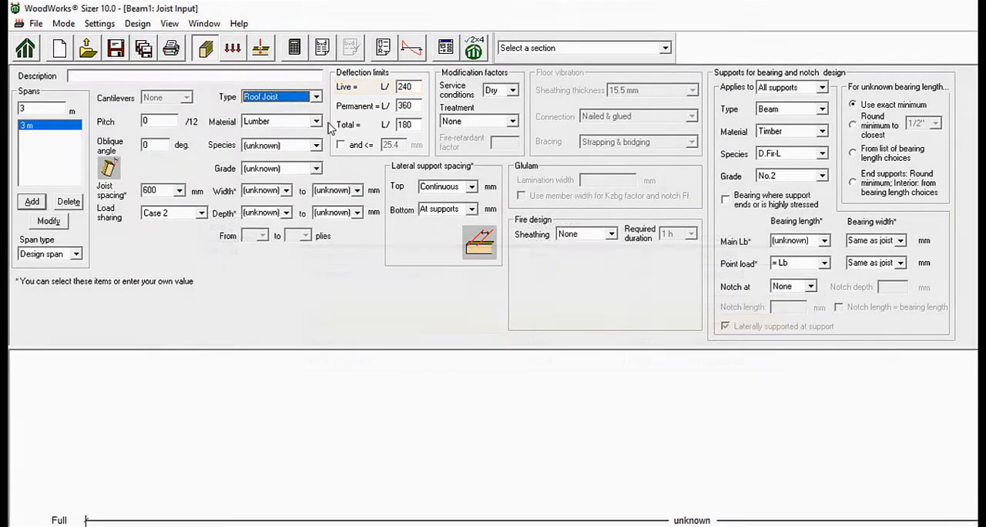
left_click(300, 96)
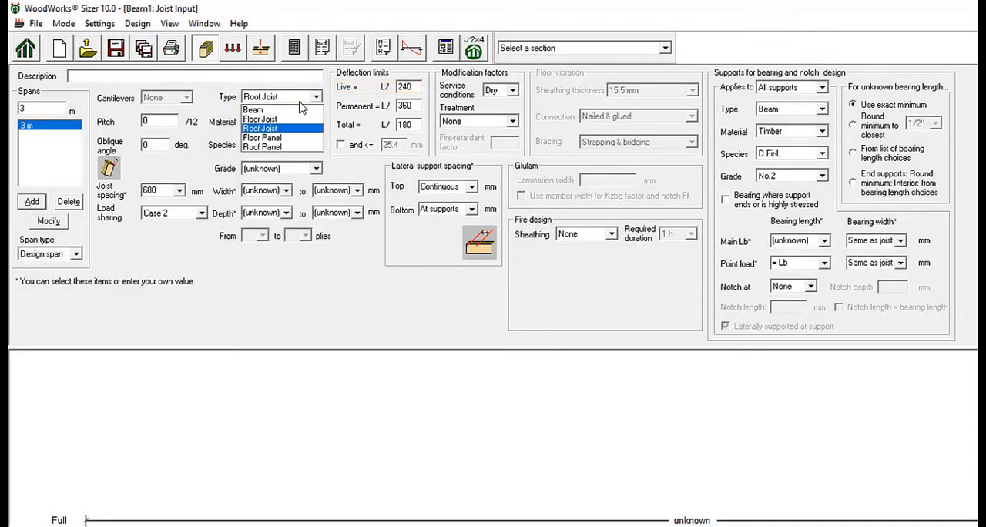
left_click(260, 119)
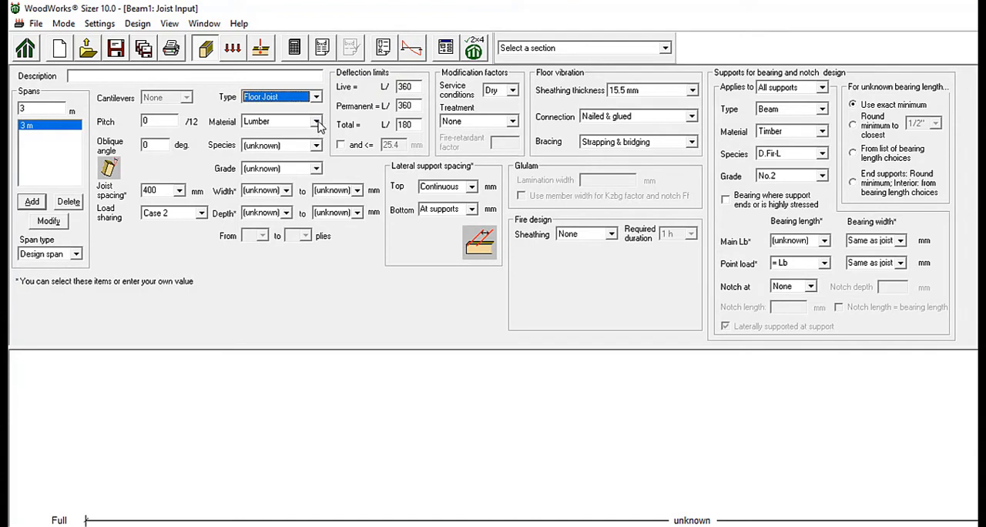
left_click(316, 123)
left_click(319, 126)
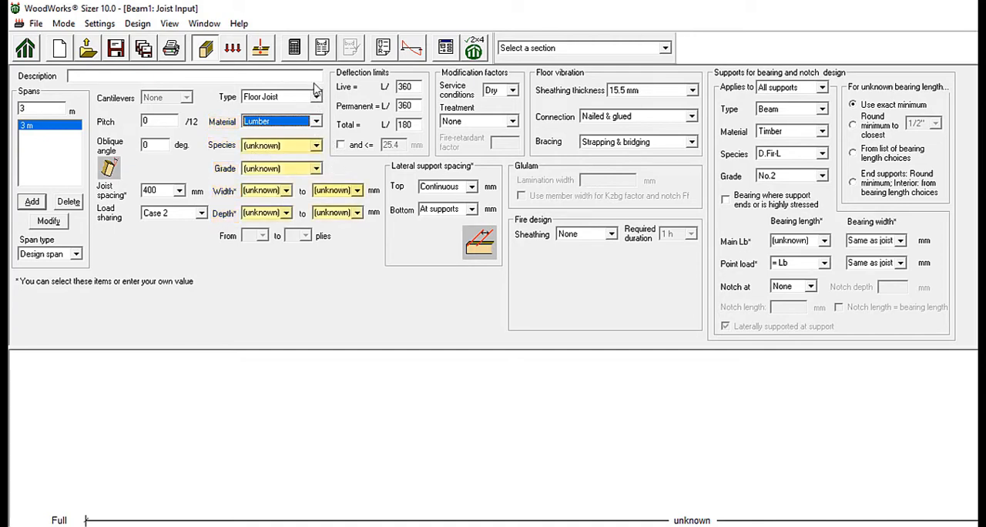
- Run the design without saving changes, and view the list of suggested sections before returning to the joist input
left_click(300, 54)
left_click(698, 411)
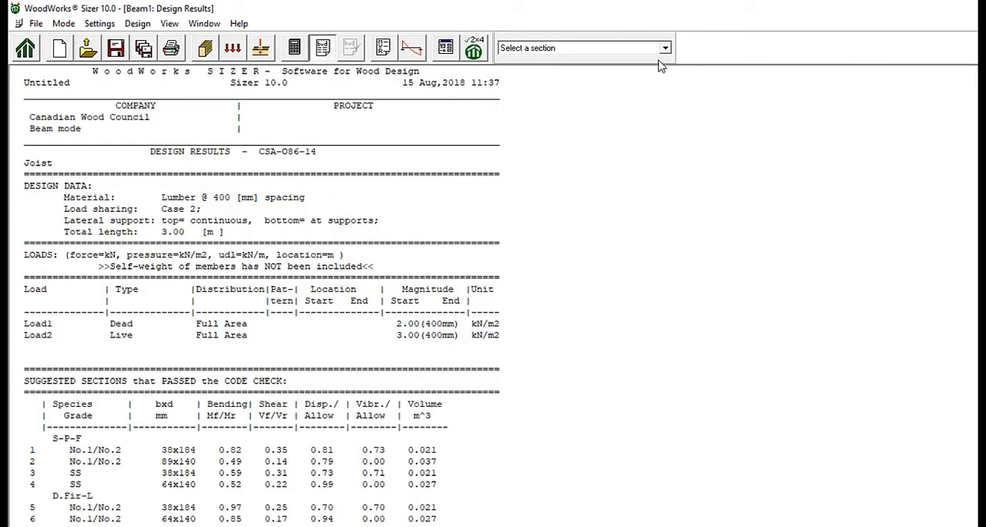
left_click(666, 48)
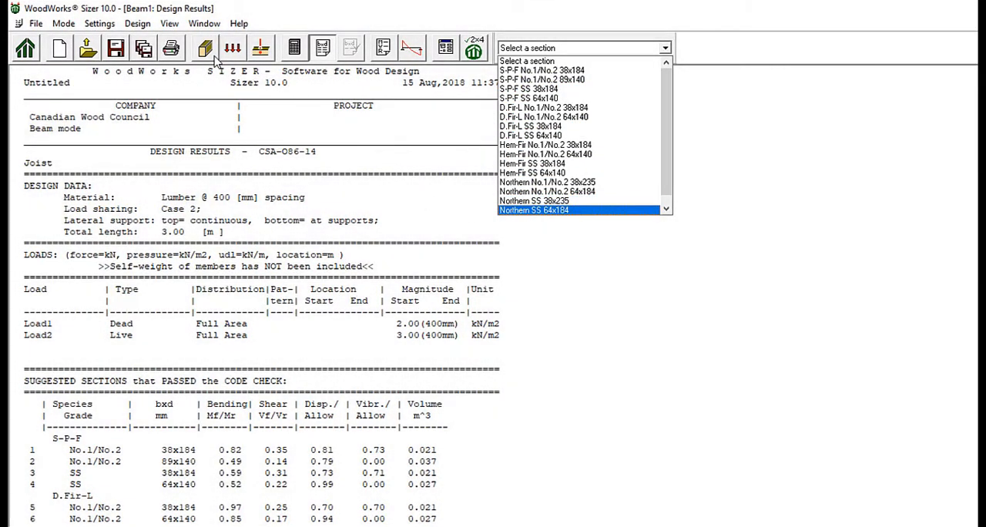
left_click(214, 57)
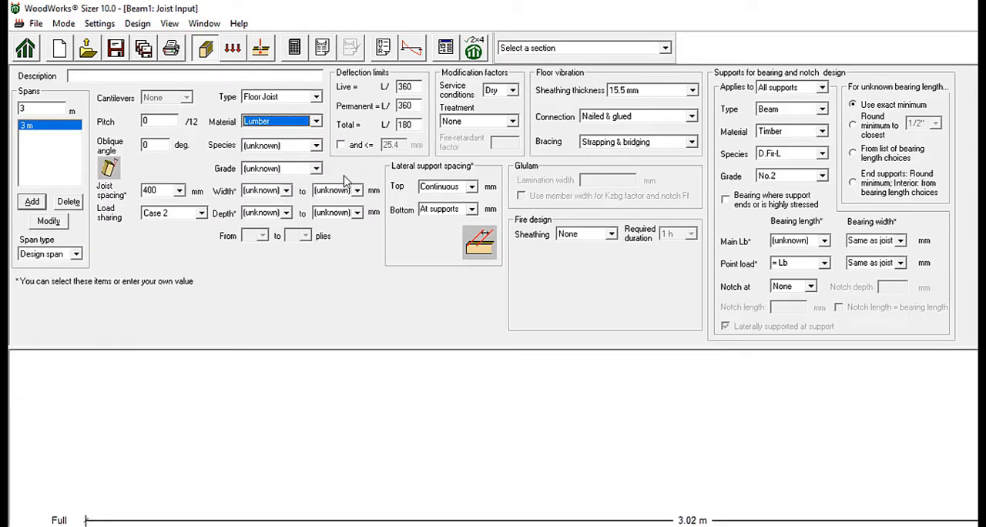
- Set the floor joist's species to S-P-F and its grade to No.1/No.2
left_click(316, 146)
left_click(297, 168)
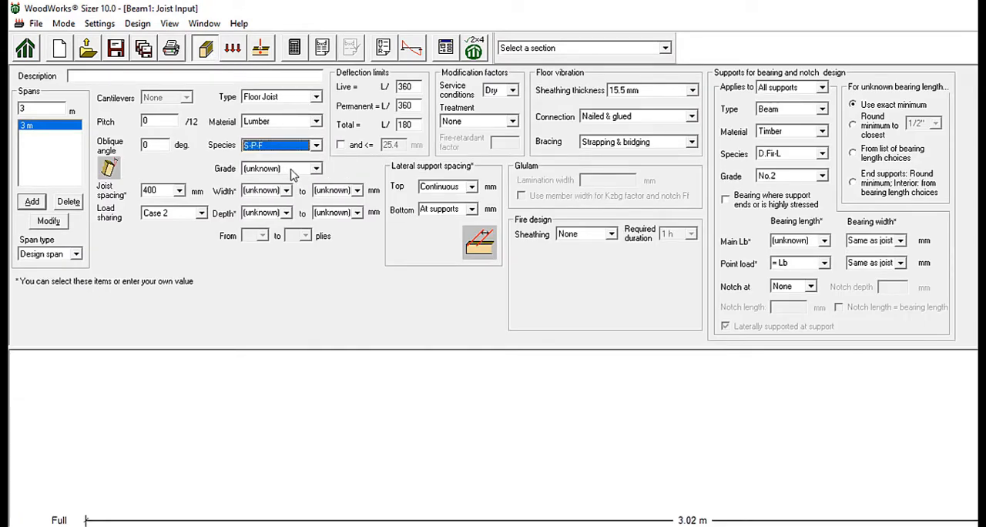
left_click(316, 171)
left_click(303, 190)
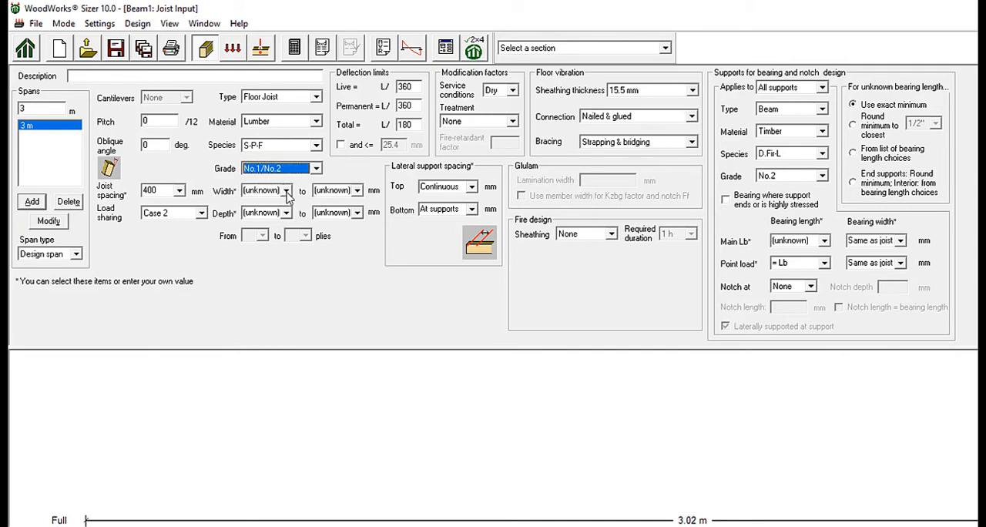
- Try a custom joist width of 50 mm, and set the width to the standard 38 mm
left_click(286, 191)
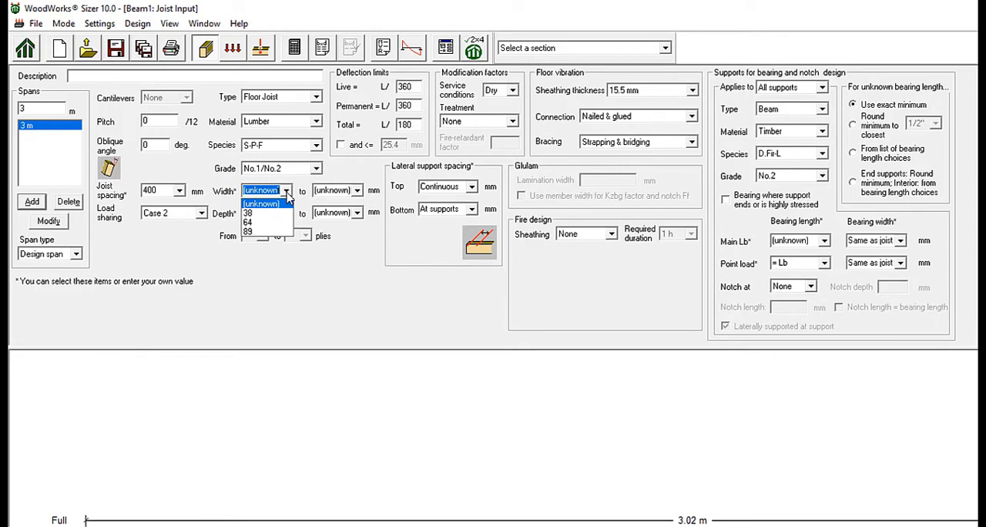
left_click(287, 192)
type("50")
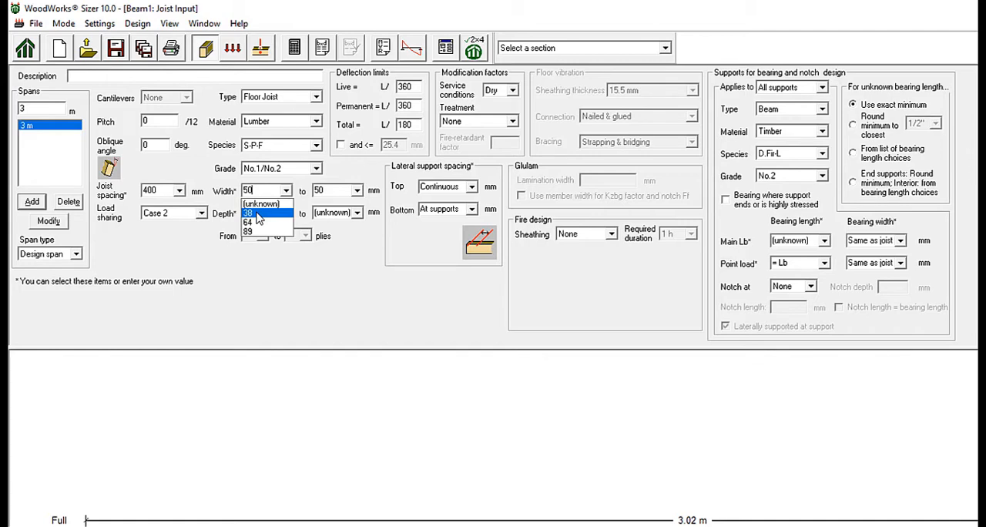
left_click(258, 213)
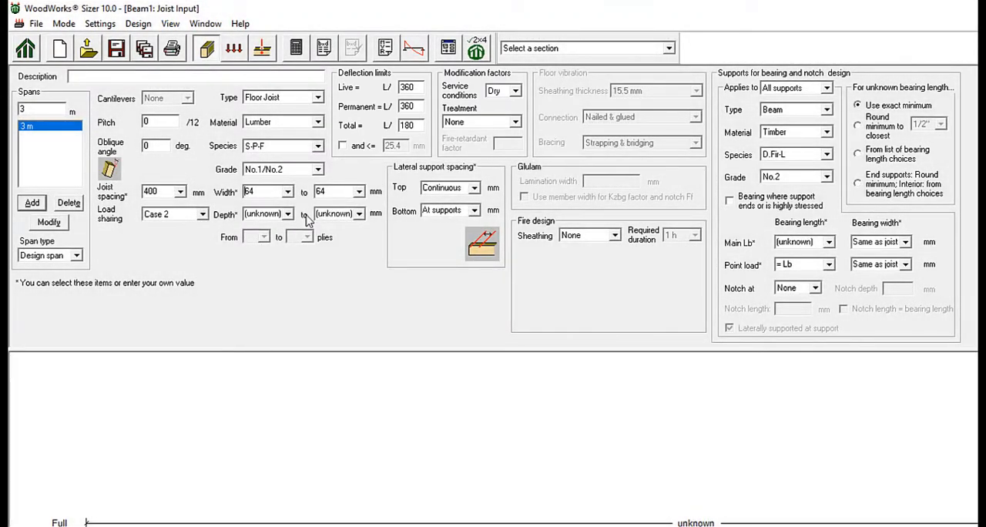
left_click(288, 191)
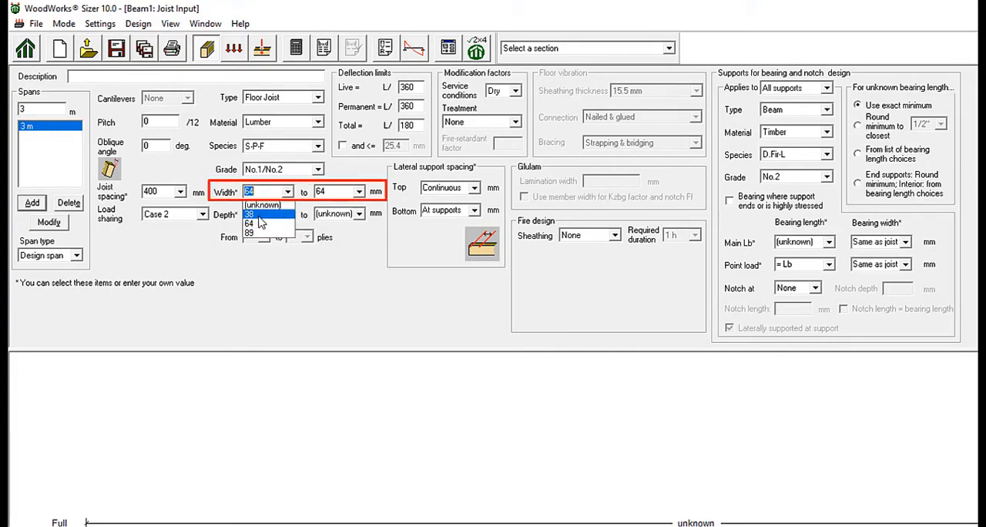
left_click(259, 215)
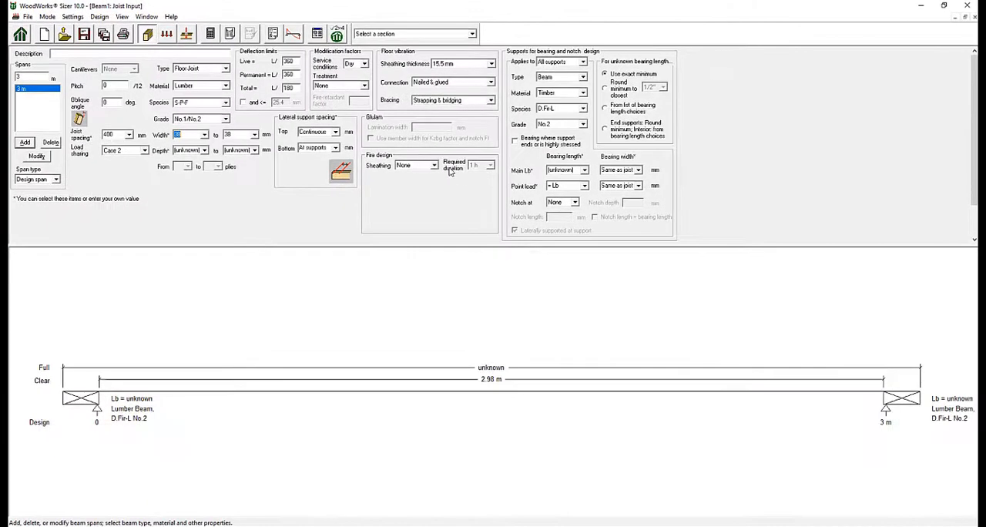
- Review the design options in the program settings and close them
left_click(73, 16)
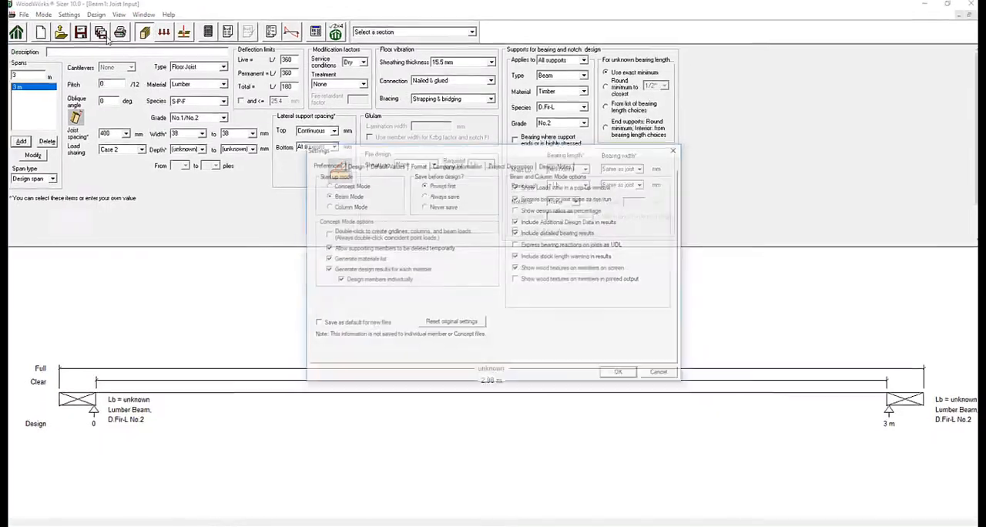
left_click(354, 165)
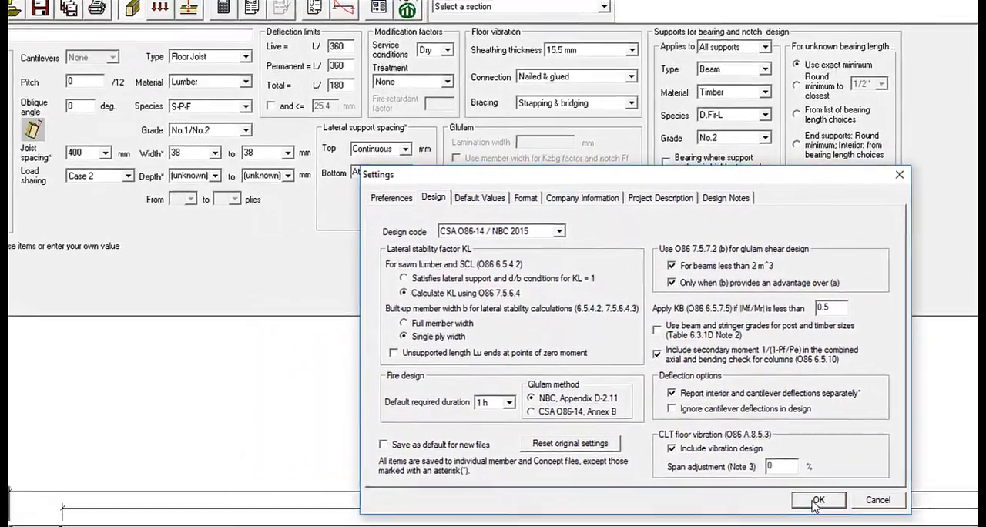
left_click(737, 460)
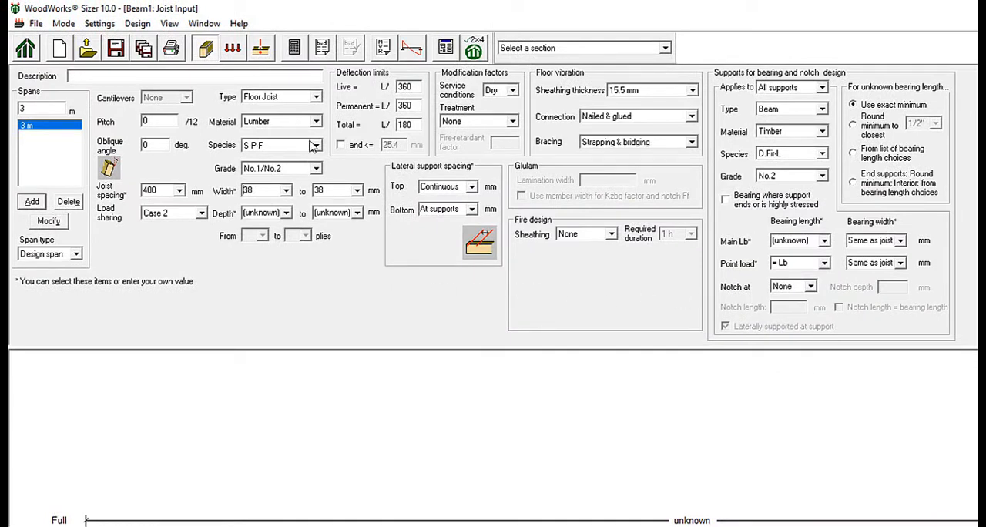
- Change the member type to Beam and the material to Glulam-EX
left_click(315, 97)
left_click(285, 110)
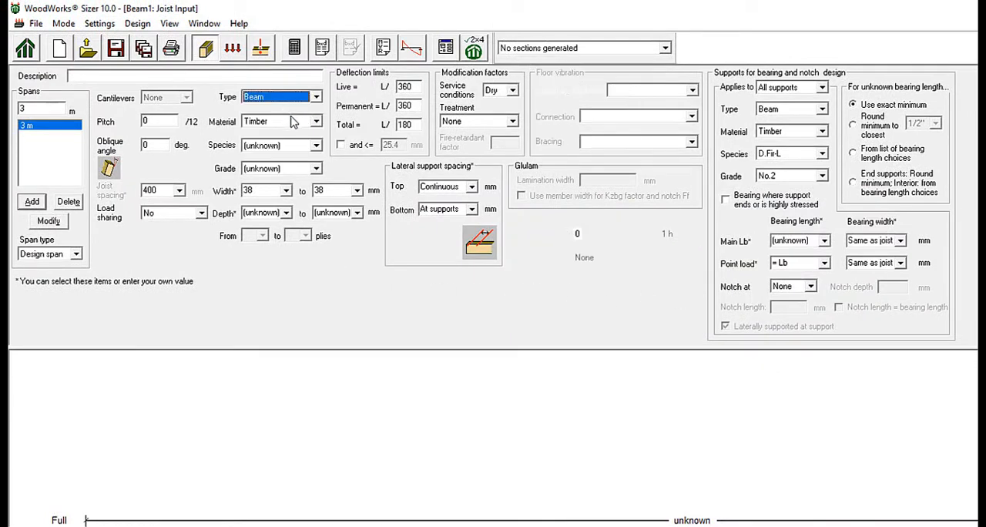
left_click(302, 122)
left_click(279, 171)
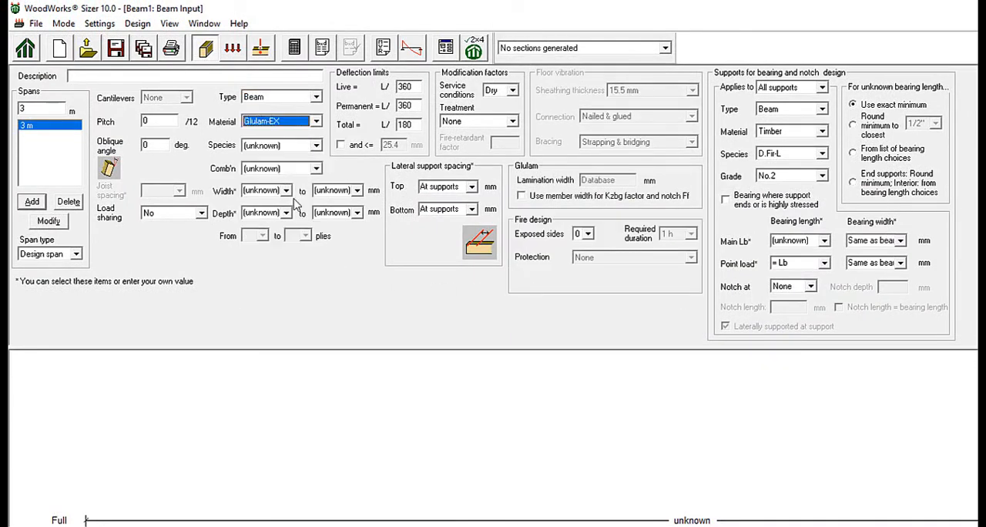
- Set the glulam fire design method to CSA O86-14, Annex B in the design settings
left_click(99, 23)
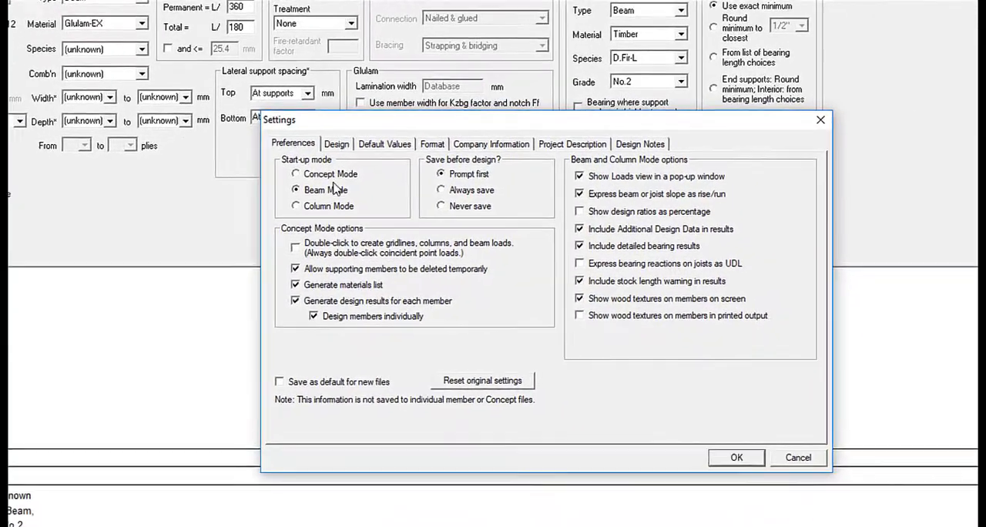
left_click(336, 144)
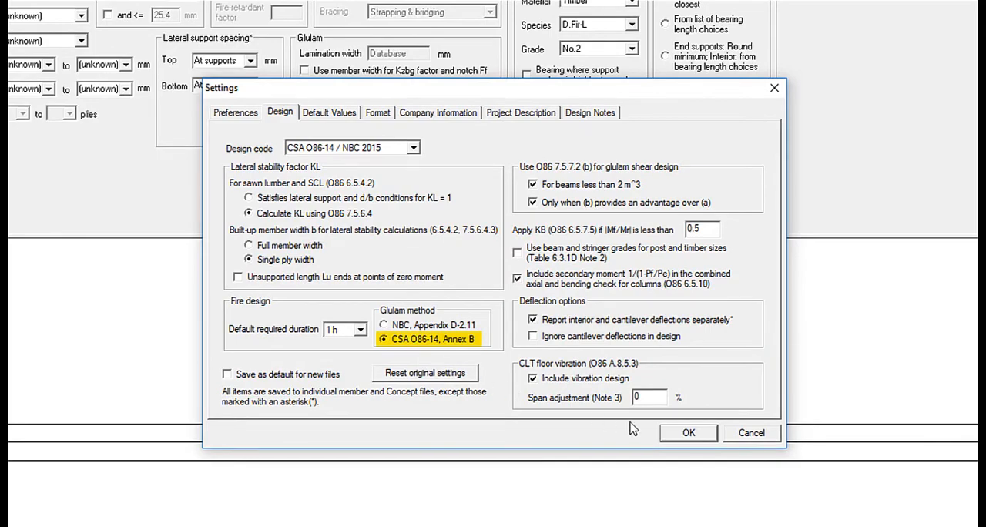
left_click(689, 433)
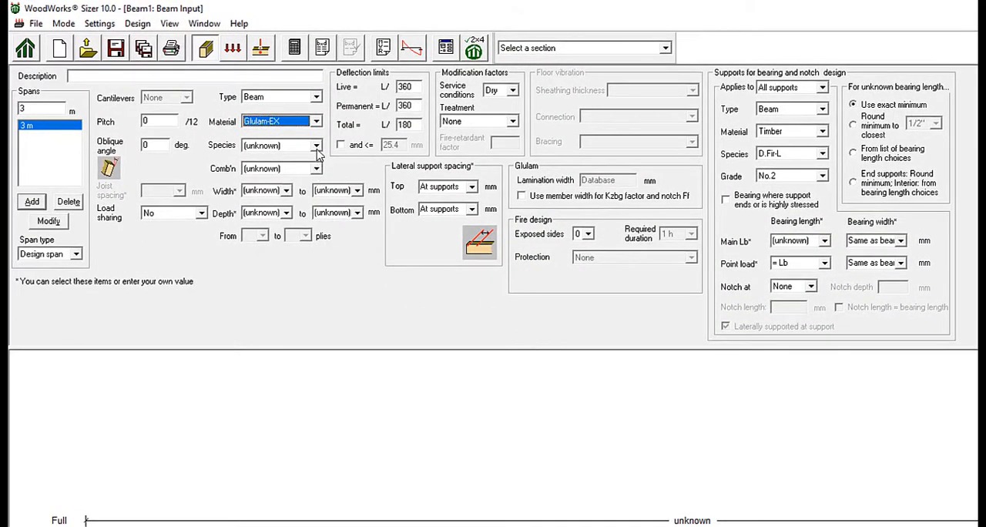
- Set the glulam beam's species to D. Fir-L and its combination to 20f-EX
left_click(316, 144)
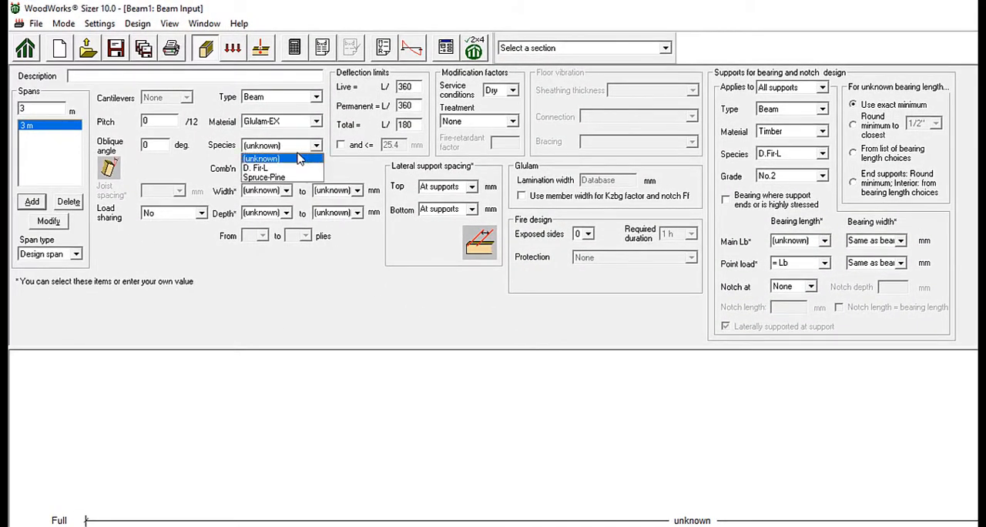
left_click(262, 161)
left_click(316, 168)
left_click(262, 178)
- Try a beam width of 80 mm with a 78 mm lamination width, and reset the width to unknown
left_click(287, 190)
left_click(274, 199)
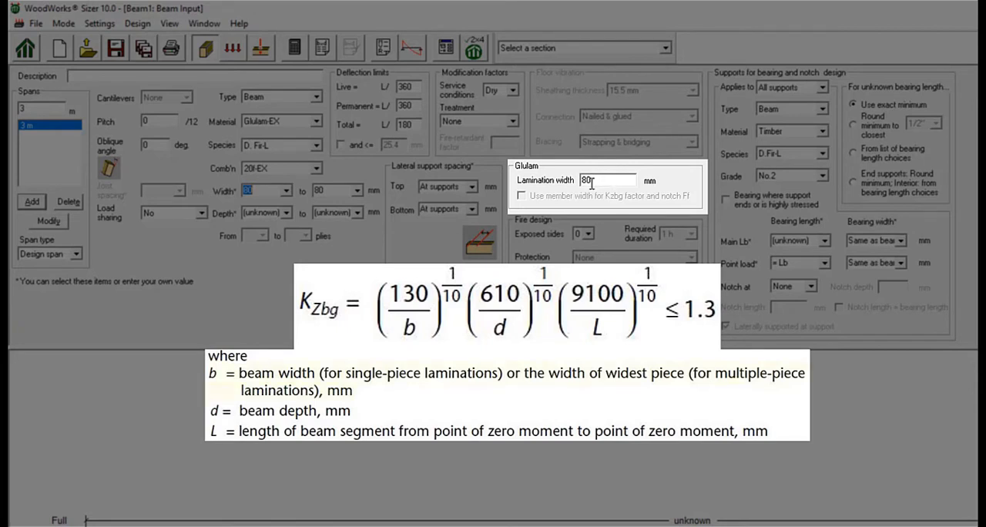
double_click(591, 182)
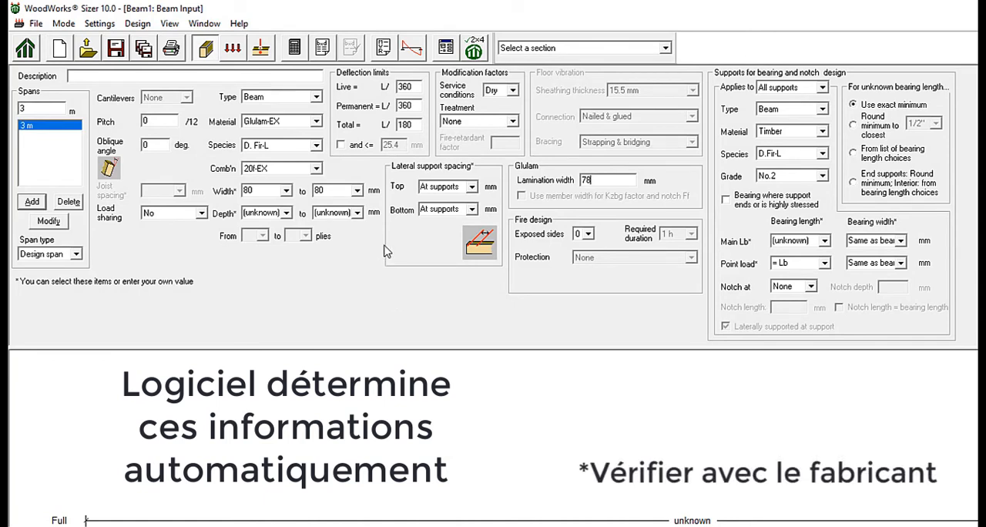
left_click(285, 191)
left_click(279, 214)
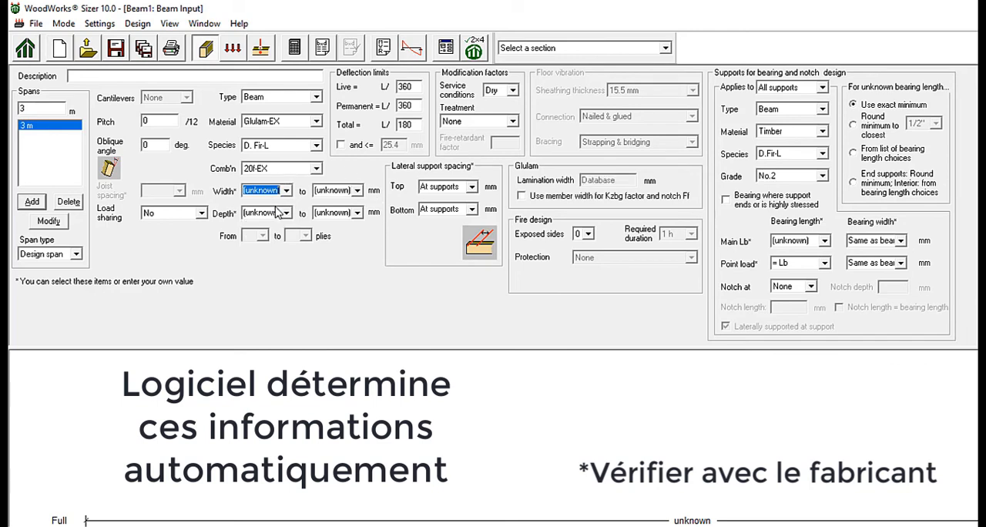